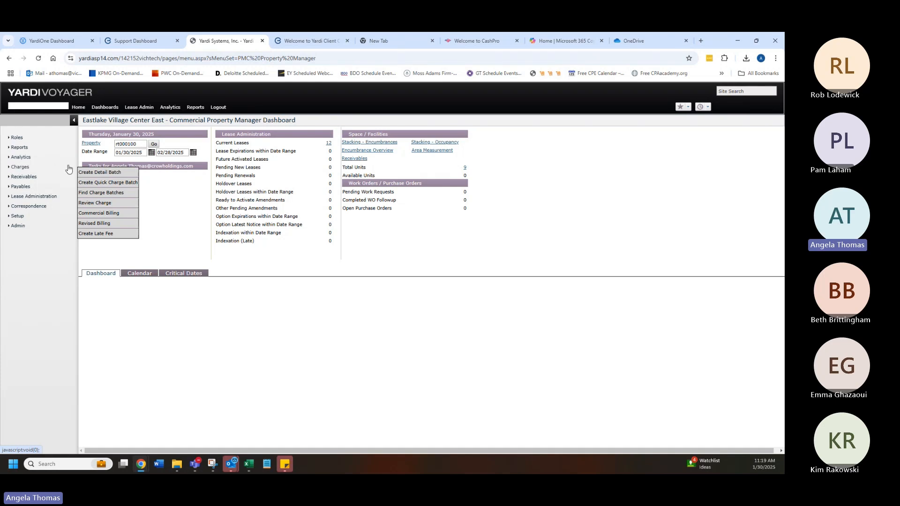
# Step: Run the Commercial Billing report for month 03/2025
pyautogui.click(99, 213)
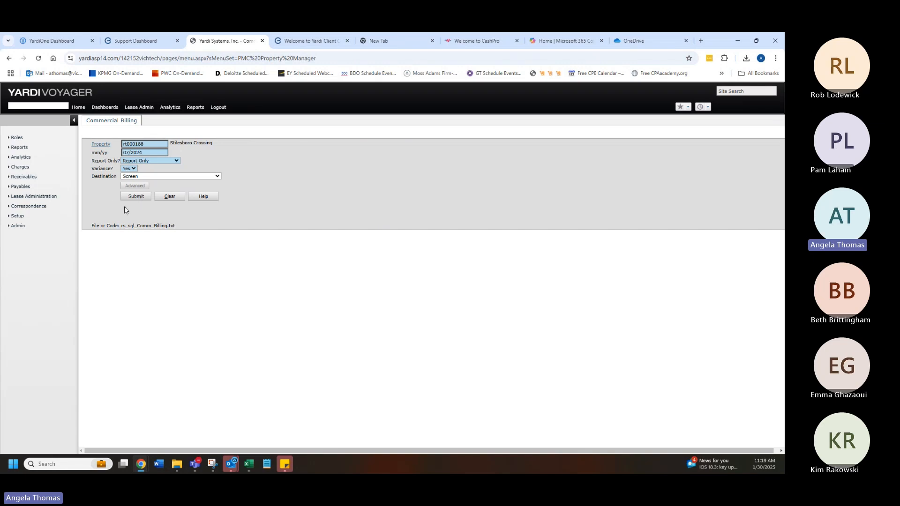
pyautogui.press('Tab')
pyautogui.write('03/2025')
pyautogui.press('Tab')
pyautogui.click(130, 197)
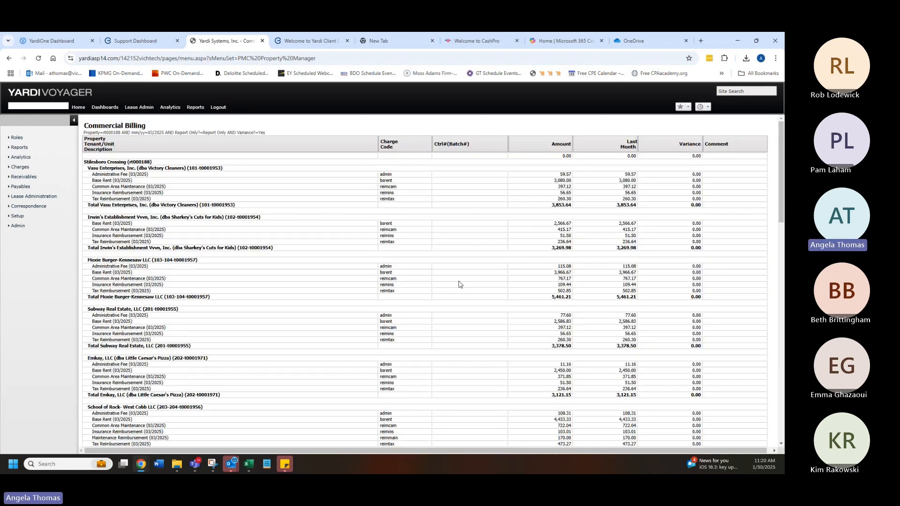
# Step: Scroll through the billing report and examine the tenant amounts with variances against last month
pyautogui.scroll(-7, 459, 284)
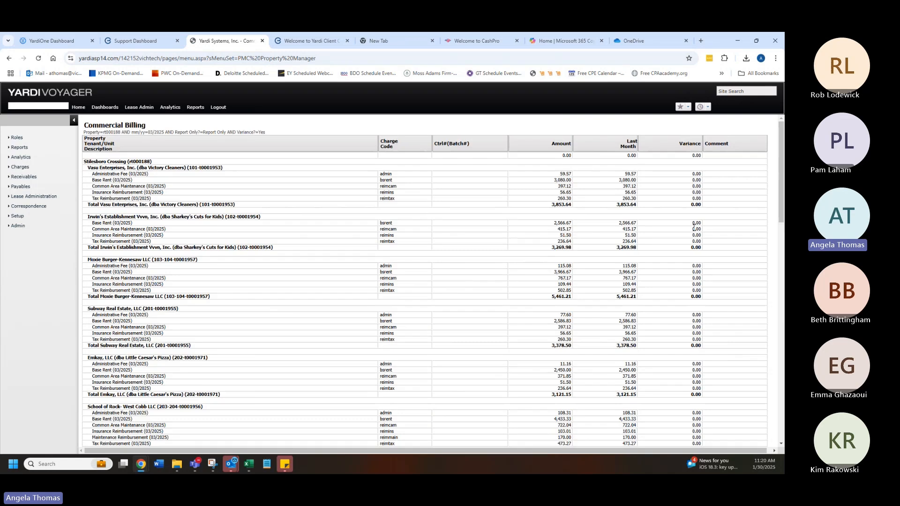
pyautogui.scroll(-8, 681, 281)
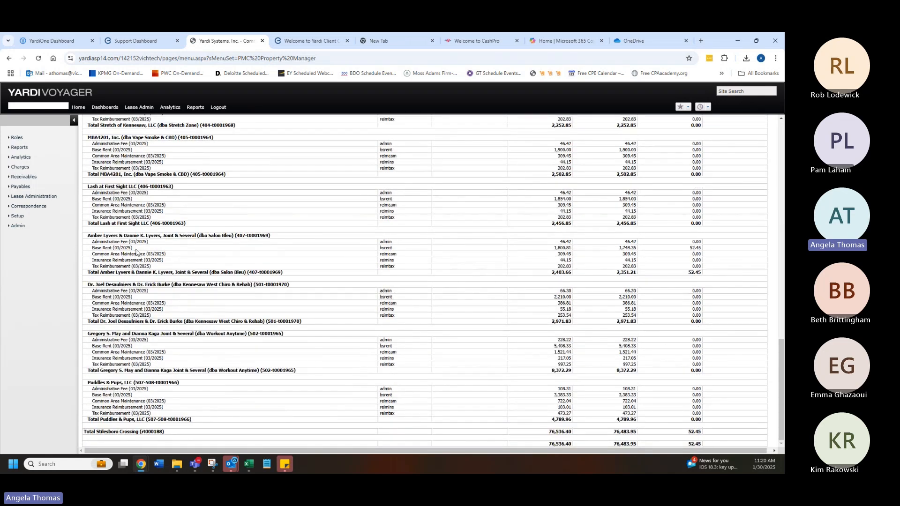
pyautogui.doubleClick(630, 247)
pyautogui.doubleClick(563, 248)
# Step: Open the Commercial Billing report from the lease/tenant reports
pyautogui.click(22, 149)
pyautogui.moveTo(20, 148)
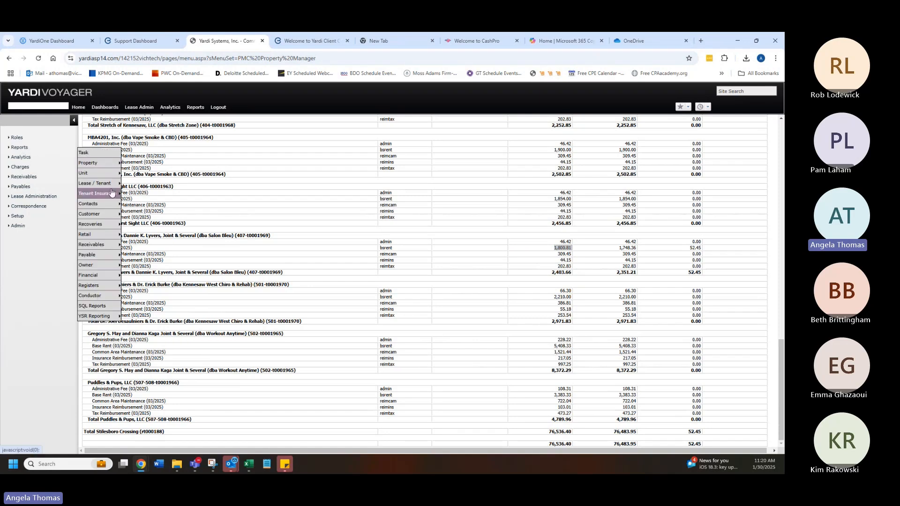
pyautogui.moveTo(108, 190)
pyautogui.moveTo(101, 249)
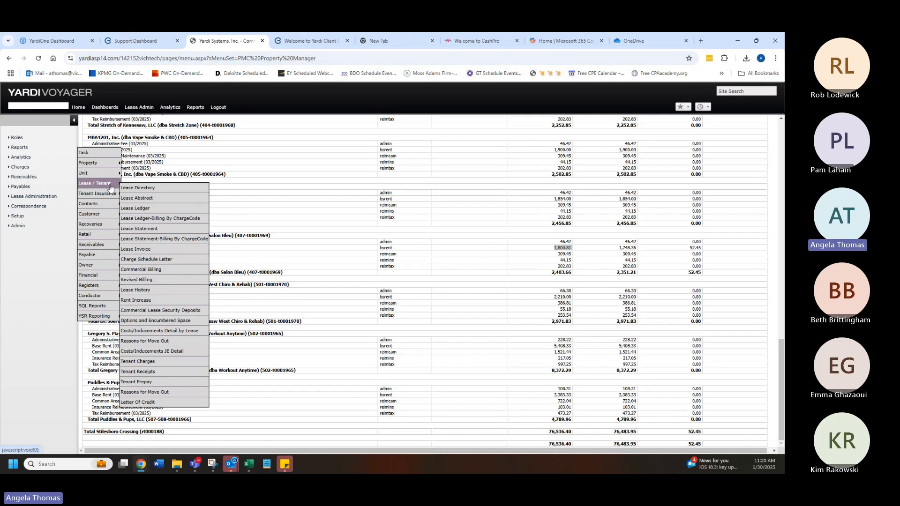
pyautogui.click(158, 271)
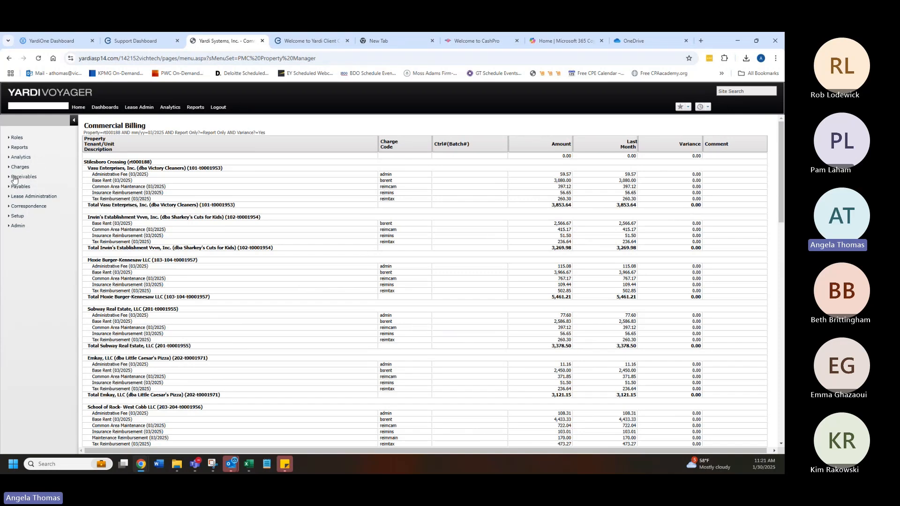
# Step: Open the commercial lease review filter and select the property ID rt000105 to copy it
pyautogui.moveTo(41, 199)
pyautogui.moveTo(99, 212)
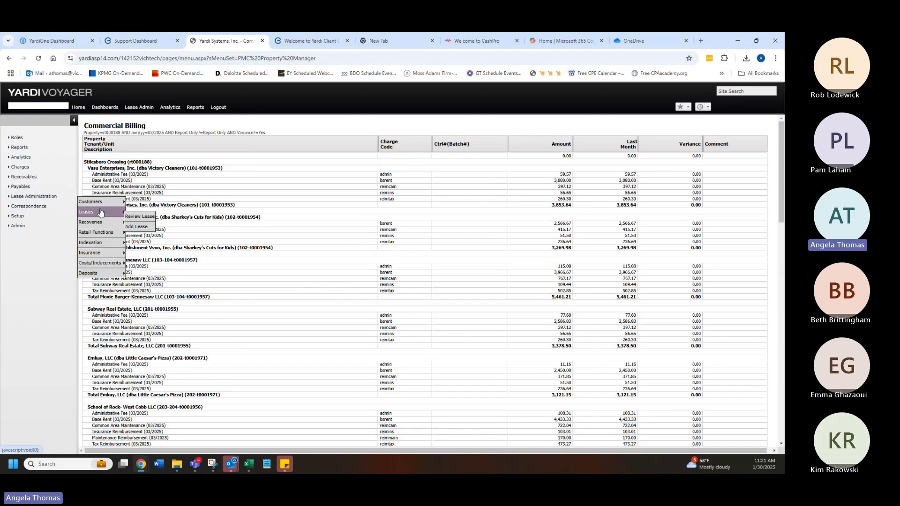
pyautogui.click(150, 214)
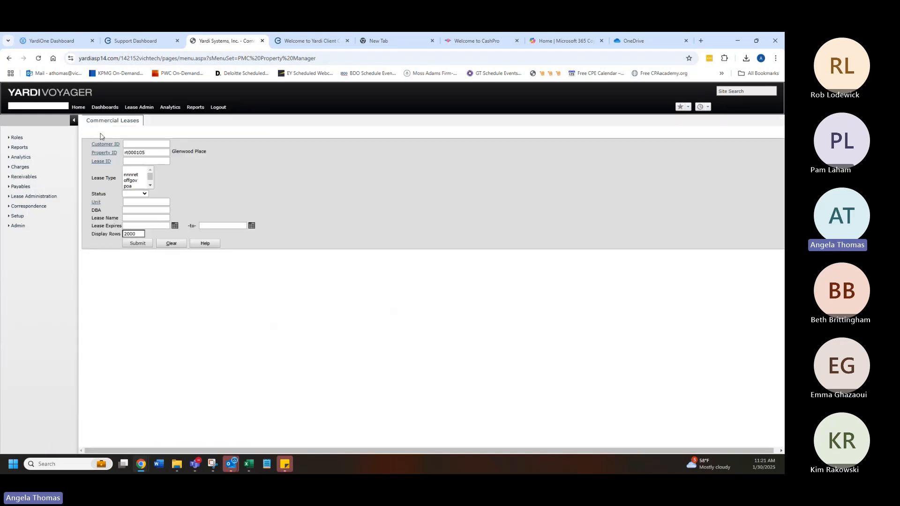
pyautogui.doubleClick(155, 152)
pyautogui.hotkey('ctrl', 'c')
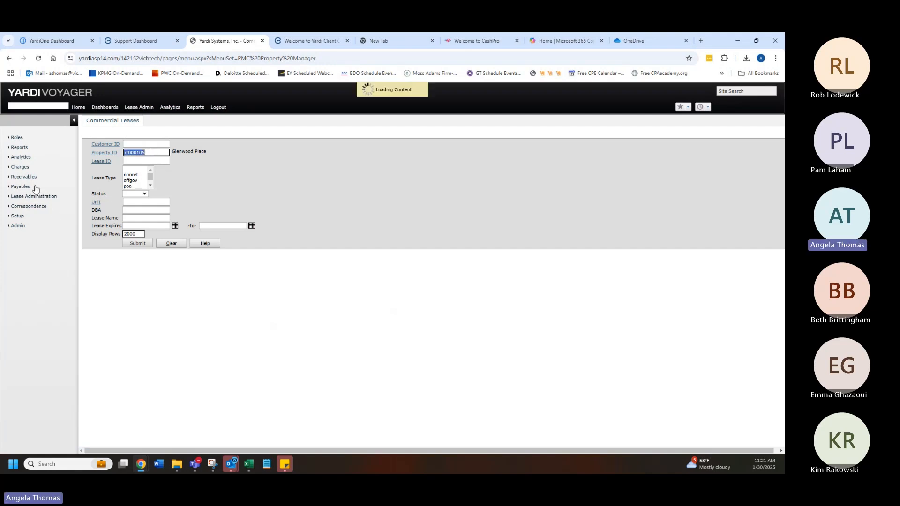
# Step: Open Update Recovery Estimates, paste the property ID and submit the filter
pyautogui.moveTo(58, 182)
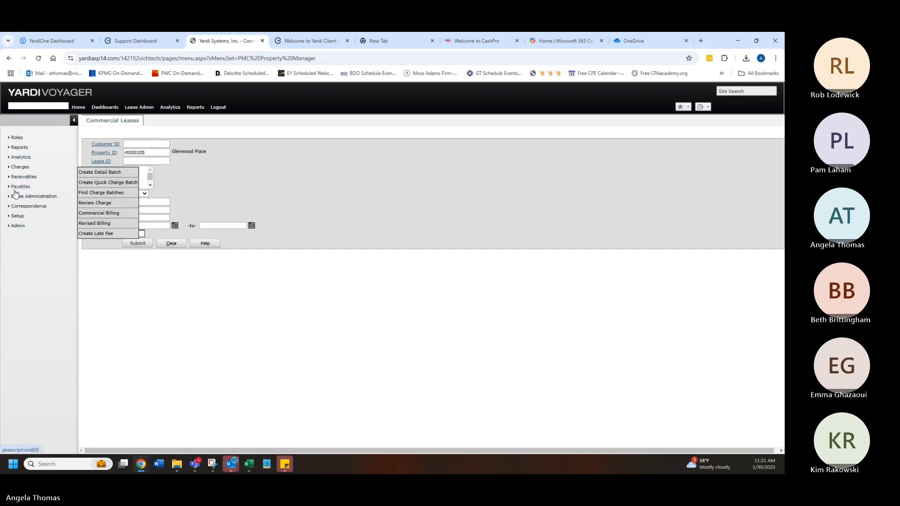
pyautogui.moveTo(18, 197)
pyautogui.moveTo(99, 225)
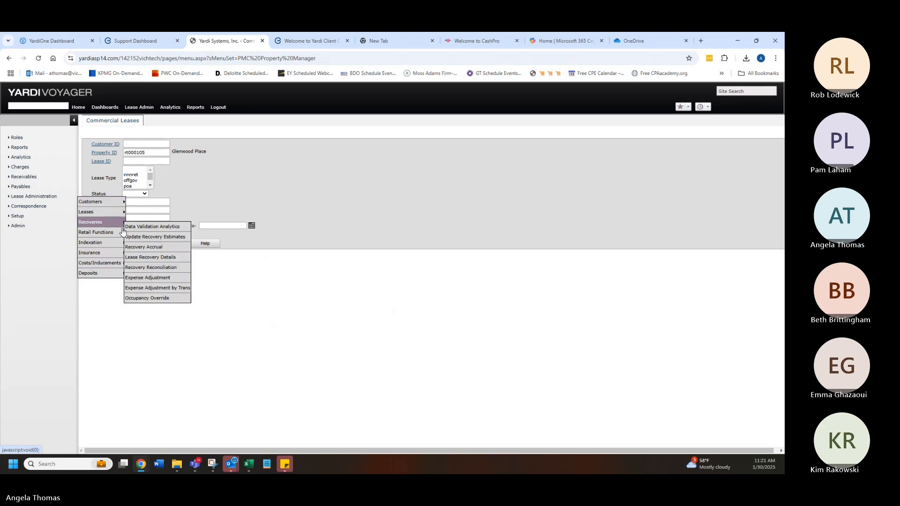
pyautogui.click(155, 226)
pyautogui.click(149, 136)
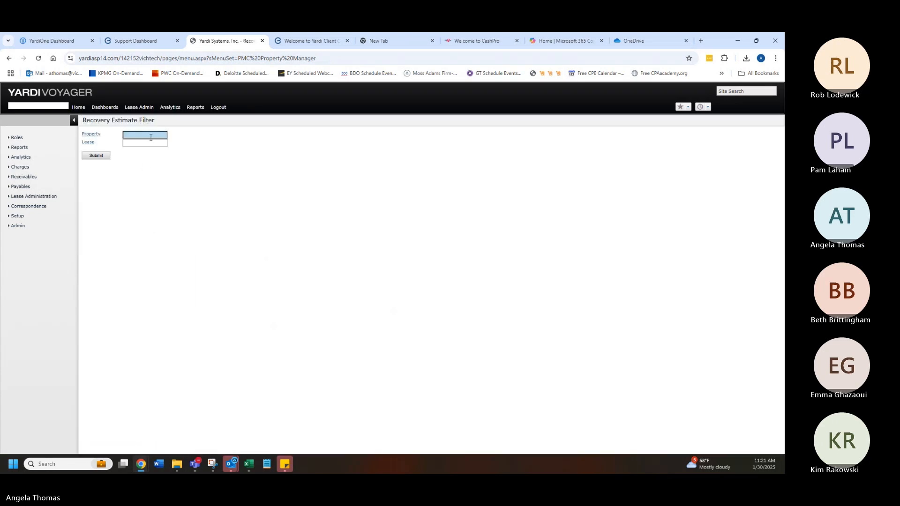
pyautogui.hotkey('ctrl', 'v')
pyautogui.click(90, 156)
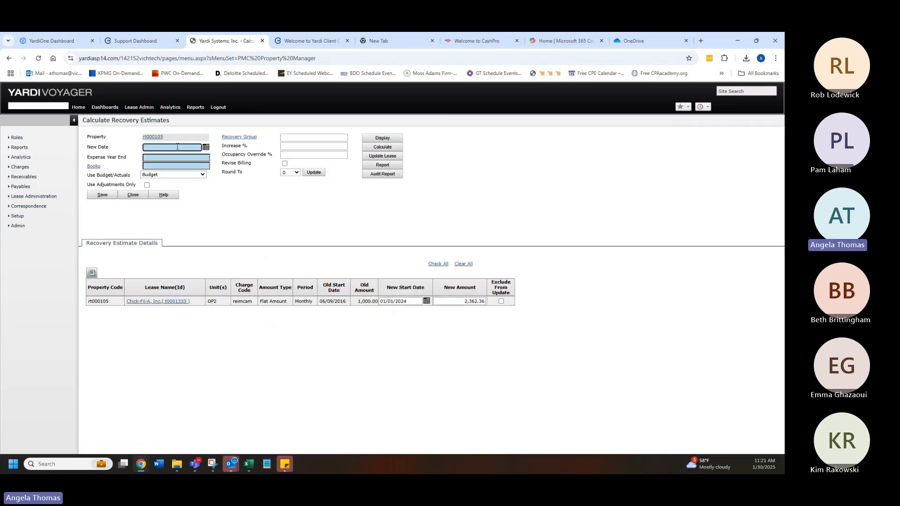
# Step: Set the new date to 01/01/2025, expense year end to 12/2025 and books to Accrual
pyautogui.write('0')
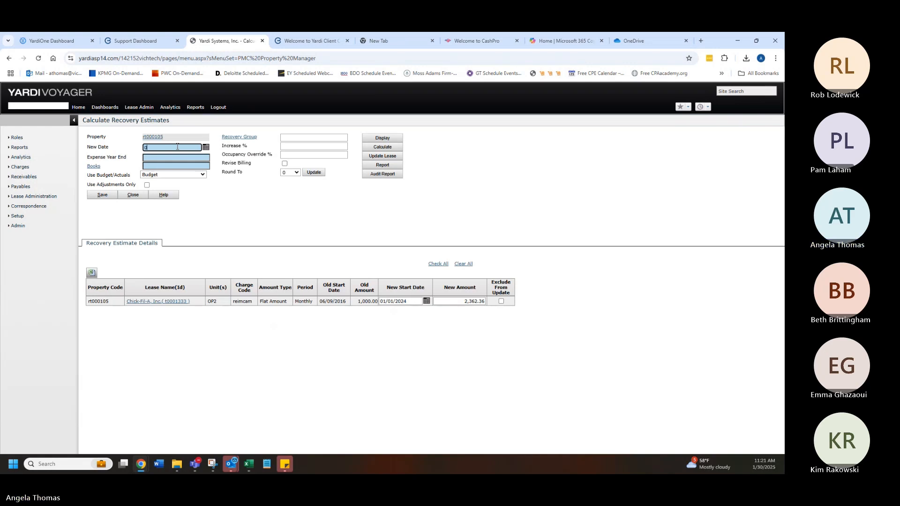
pyautogui.write('1/01/2025')
pyautogui.press('Tab')
pyautogui.write('1225')
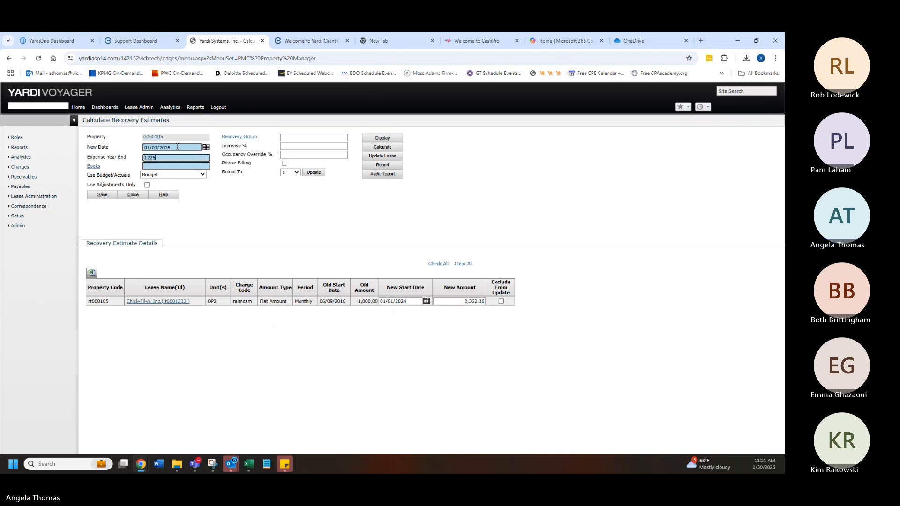
pyautogui.press('Tab')
pyautogui.write('ac')
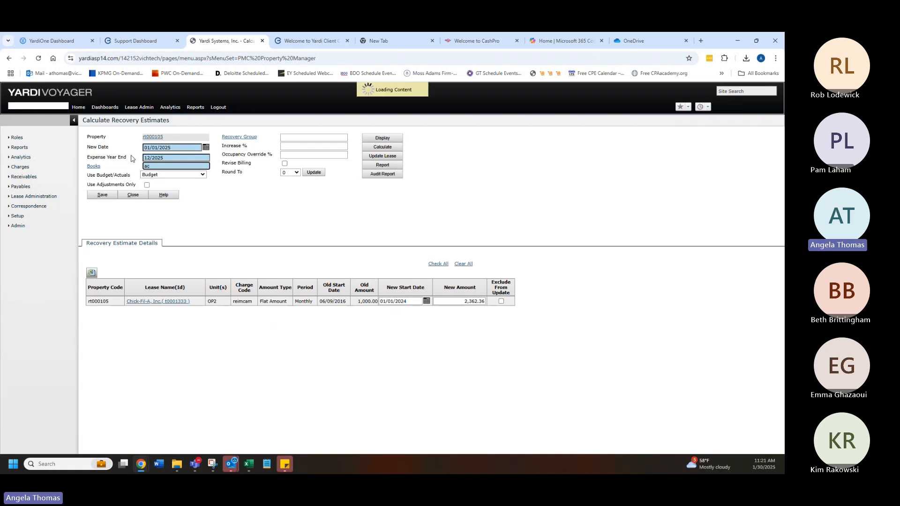
pyautogui.write('crual')
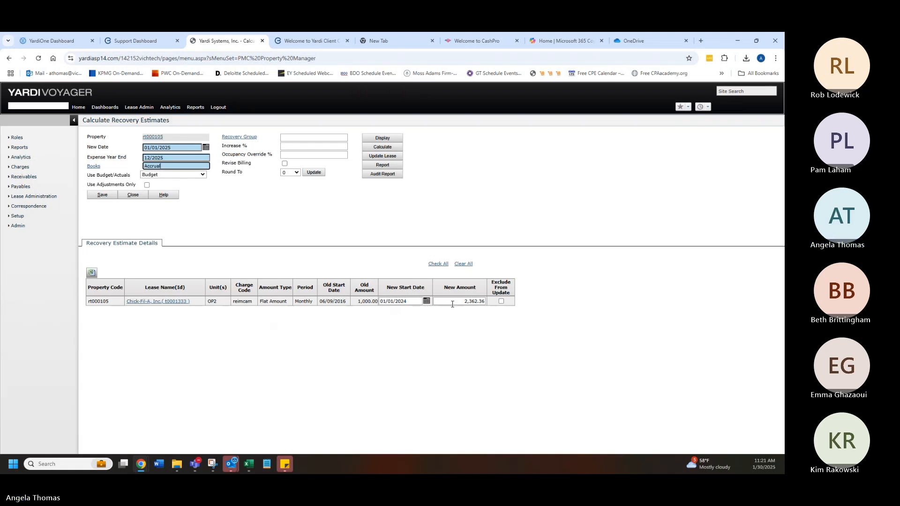
# Step: Enter a new amount of 5,000 for the Chick-Fil-A recovery charge, save, and update the lease
pyautogui.moveTo(454, 303); pyautogui.dragTo(665, 332)
pyautogui.write('5,000')
pyautogui.press('Tab')
pyautogui.click(104, 196)
pyautogui.click(393, 159)
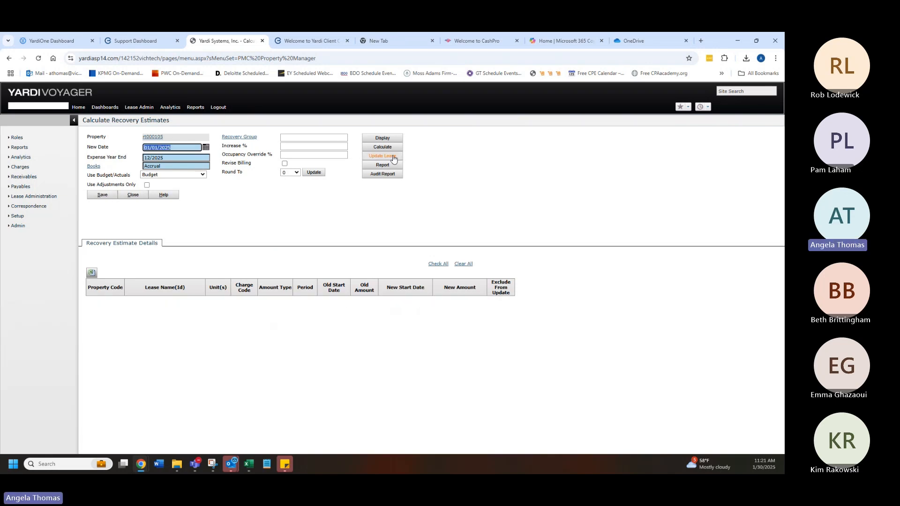
# Step: Open Revised Billing and enter property rt000105 in the filter
pyautogui.click(28, 166)
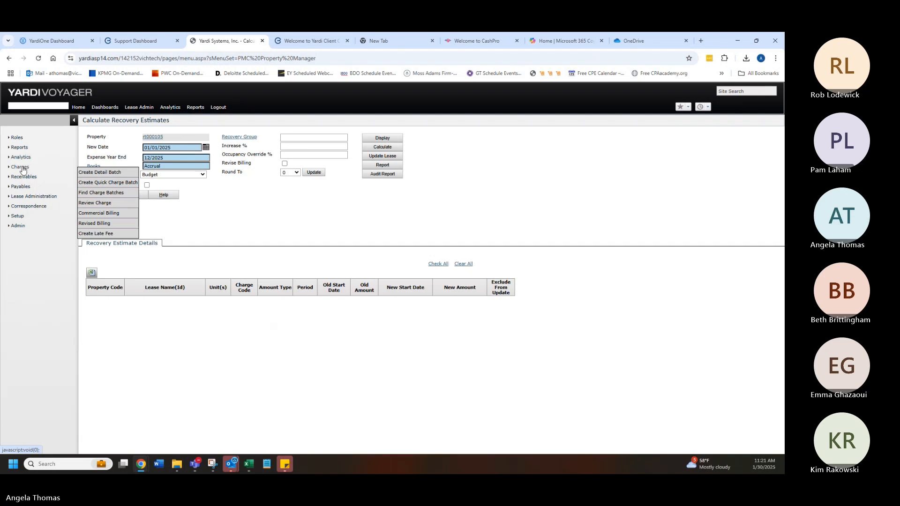
pyautogui.click(111, 224)
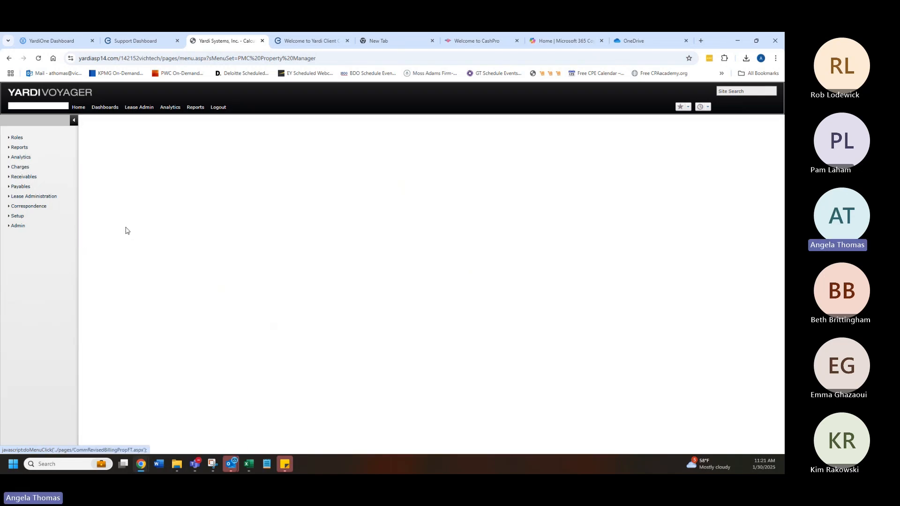
pyautogui.click(184, 138)
pyautogui.write('rt000105')
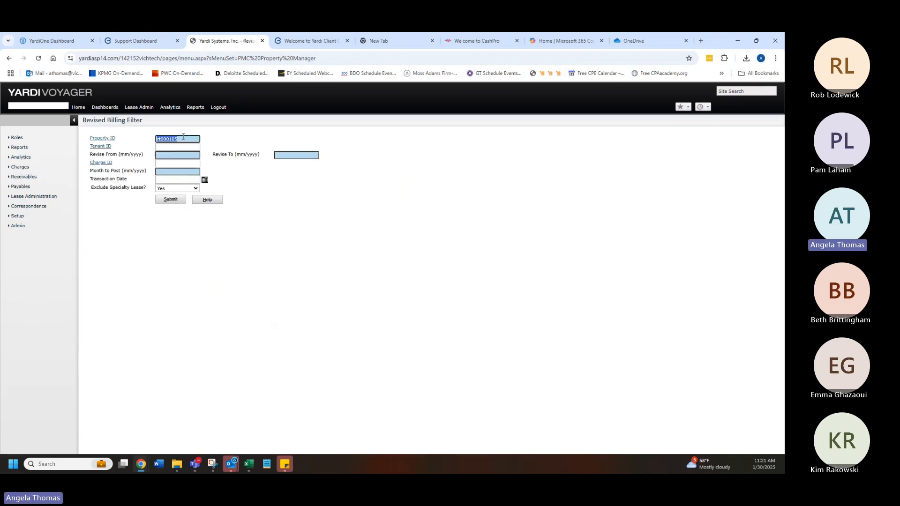
# Step: Set revise from, revise to and month to post to 01/2025, submit, and calculate the revised billing
pyautogui.press('Tab')
pyautogui.write('0125')
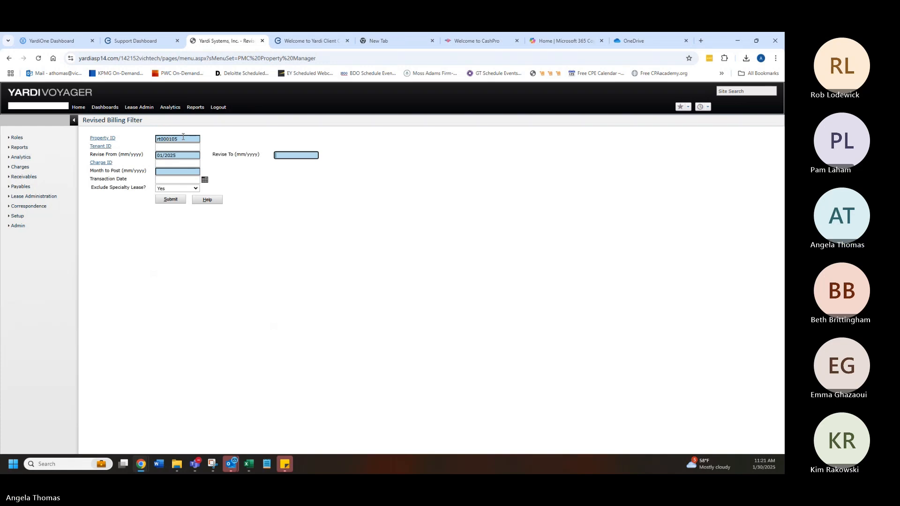
pyautogui.press('Tab')
pyautogui.write('0125')
pyautogui.press('Tab')
pyautogui.press('Tab')
pyautogui.write('0125')
pyautogui.press('Tab')
pyautogui.click(169, 199)
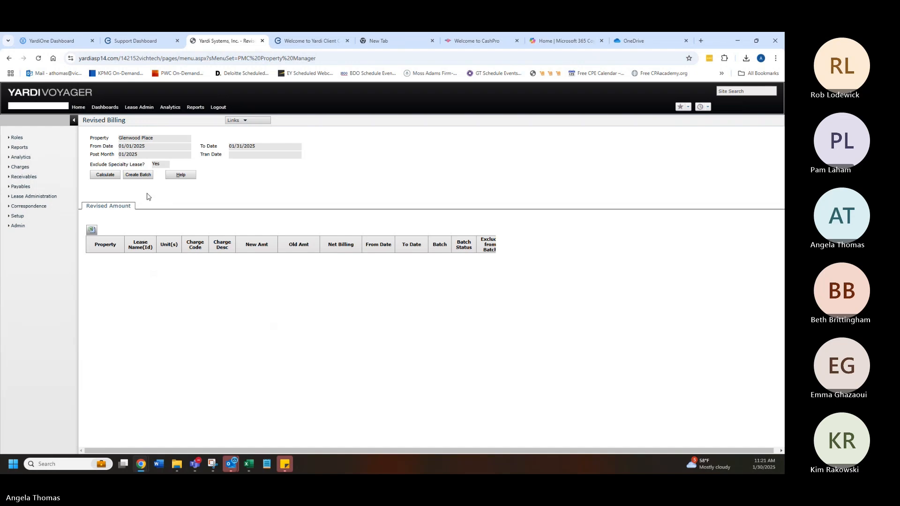
pyautogui.click(101, 180)
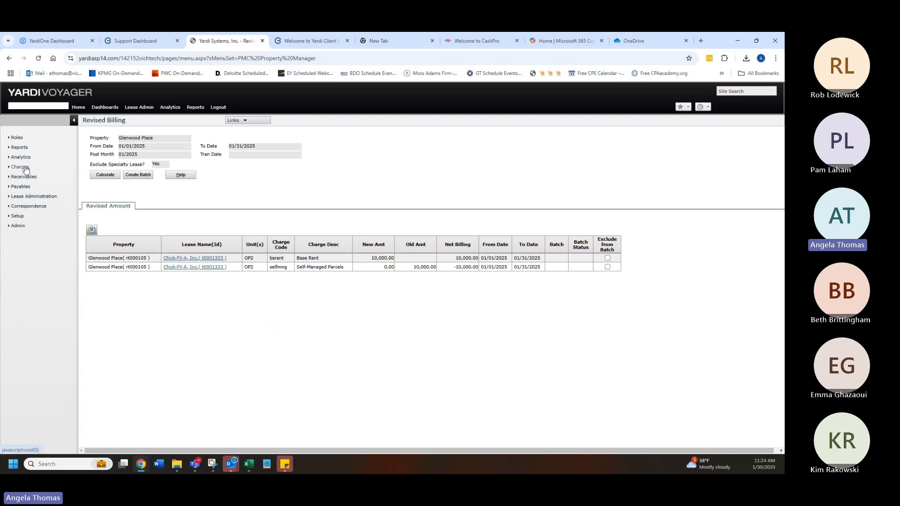
# Step: Switch to the Accounting role and open Reverse Charges under advanced charge functions
pyautogui.moveTo(23, 168)
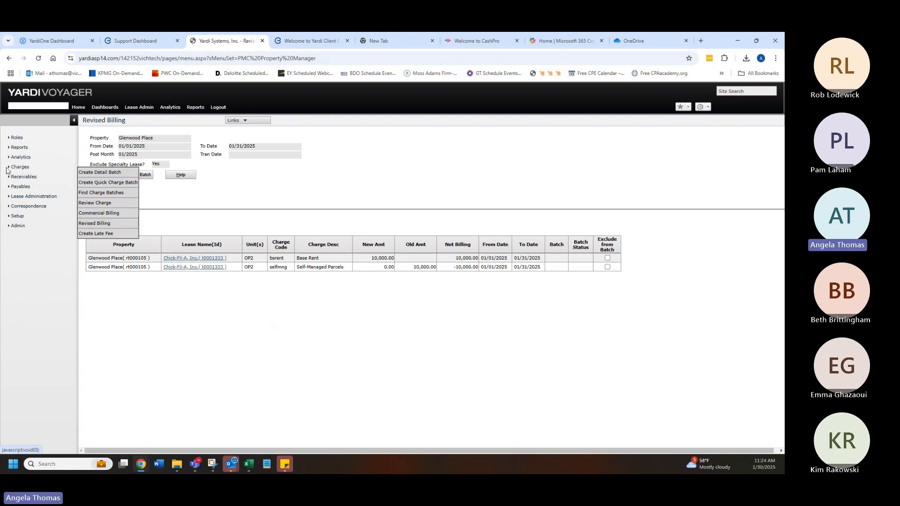
pyautogui.moveTo(20, 138)
pyautogui.click(91, 174)
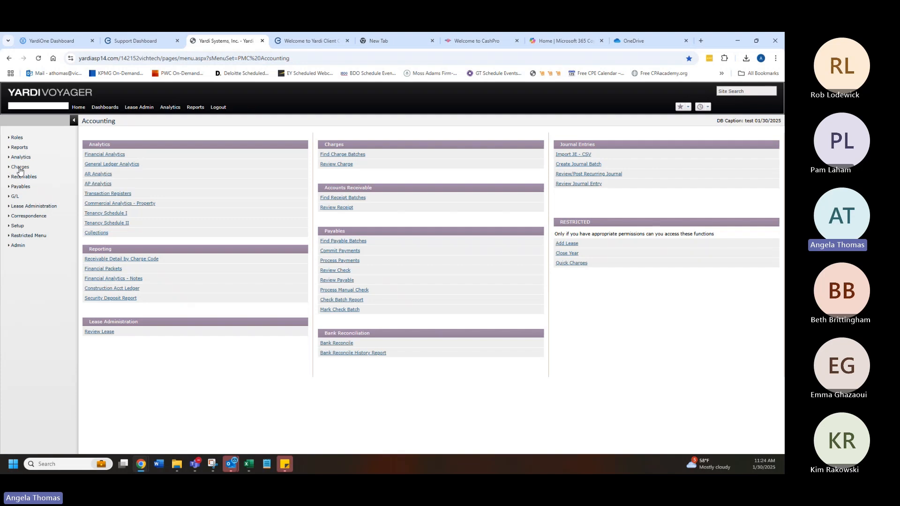
pyautogui.moveTo(23, 169)
pyautogui.moveTo(109, 193)
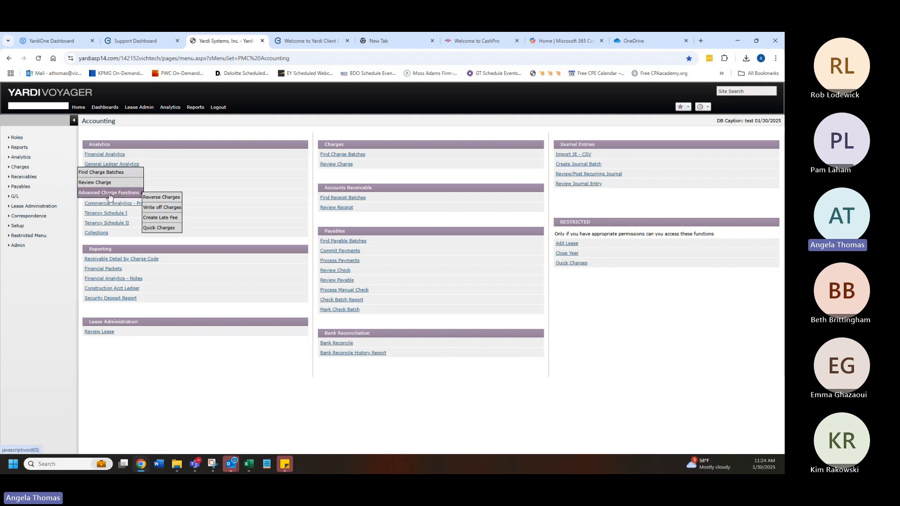
pyautogui.click(150, 201)
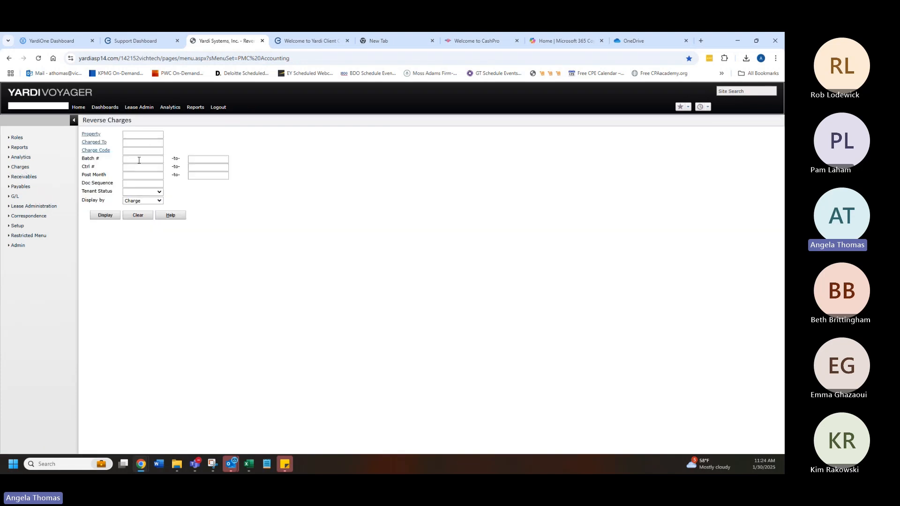
# Step: Look up the tenant by charged-to code in Reverse Charges and display its charges
pyautogui.click(139, 145)
pyautogui.write('2063')
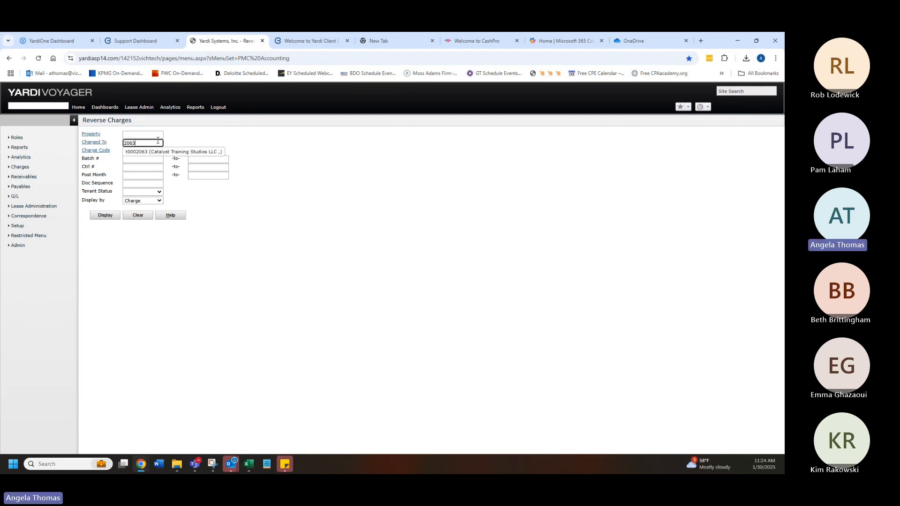
pyautogui.press('BackSpace')
pyautogui.press('BackSpace')
pyautogui.press('BackSpace')
pyautogui.press('BackSpace')
pyautogui.write('1427')
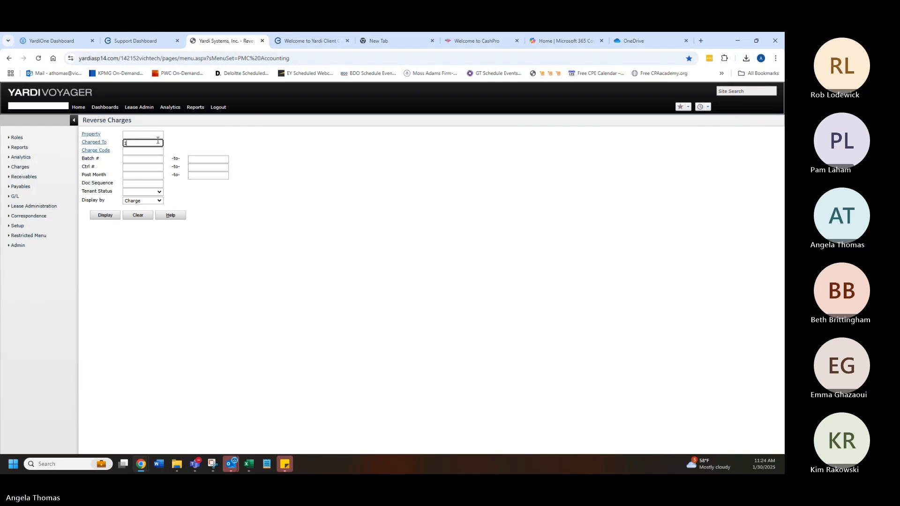
pyautogui.click(158, 153)
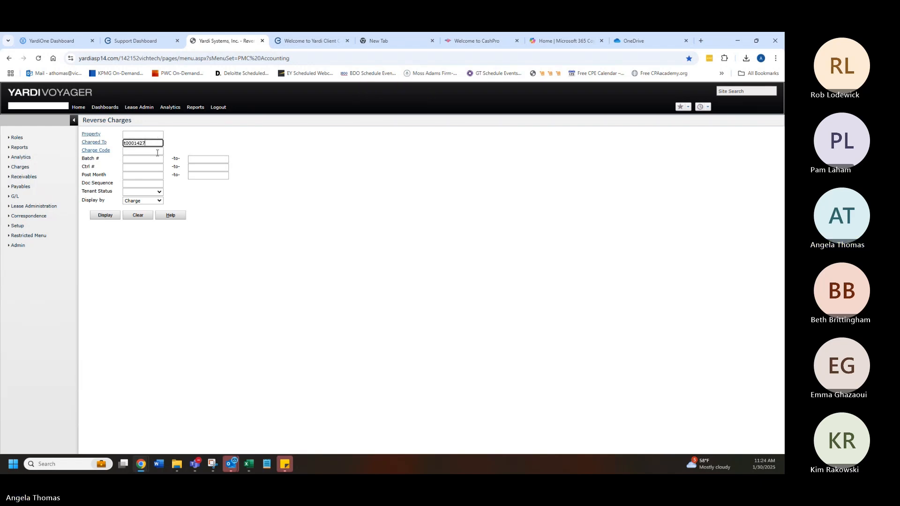
pyautogui.click(106, 215)
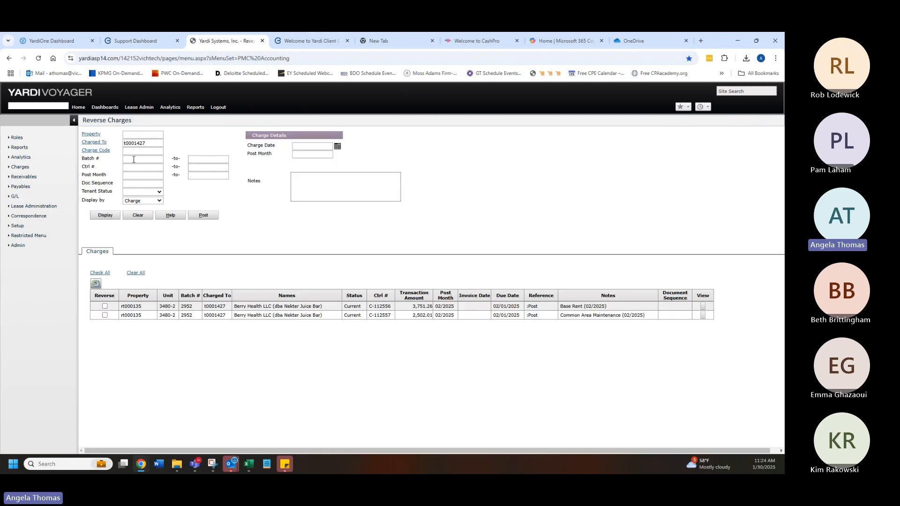